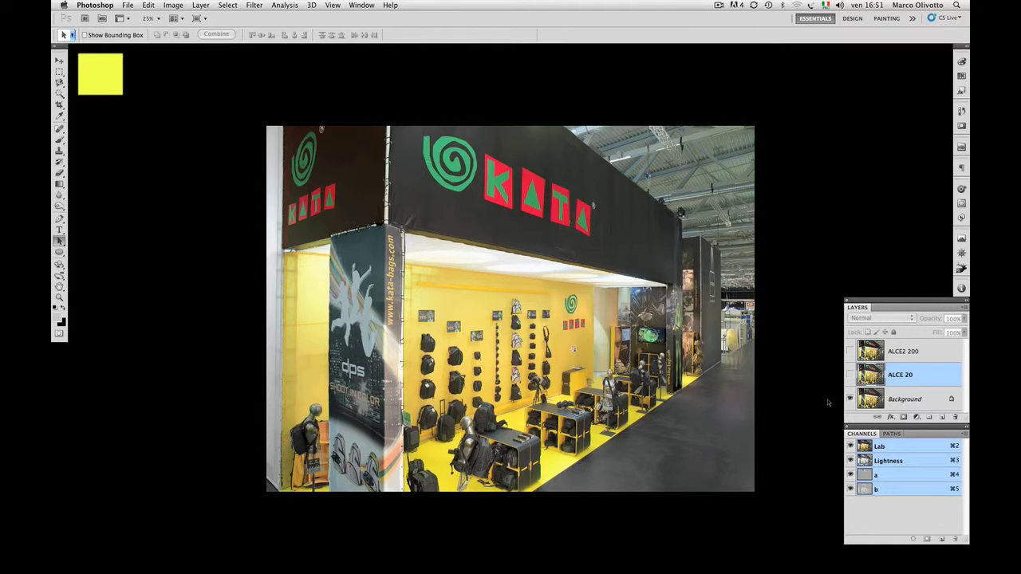
- Compare ALCE2 200 on and off, leaving it hidden with ALCE 20 shown over Background
click(919, 375)
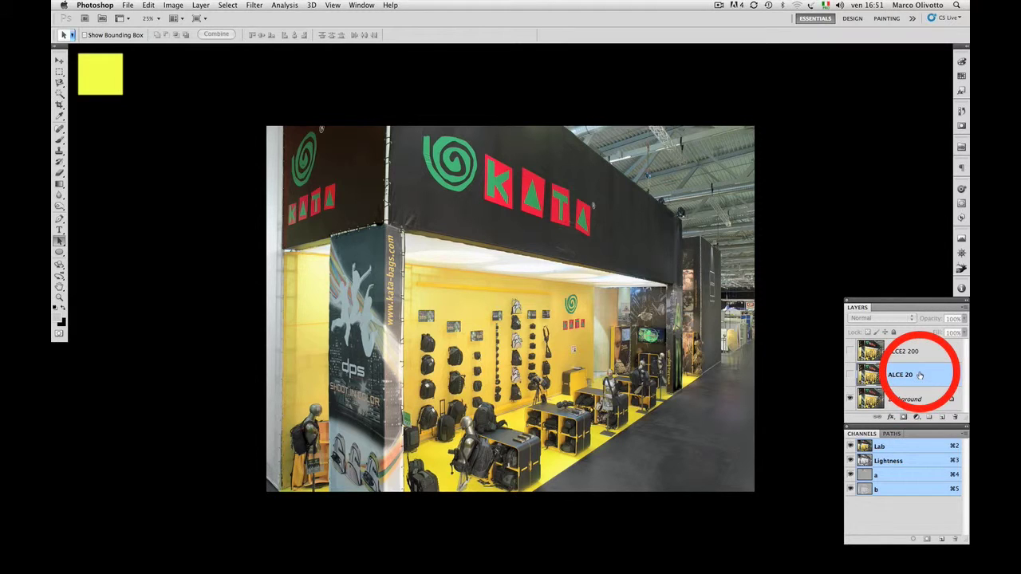
drag(920, 375, 925, 352)
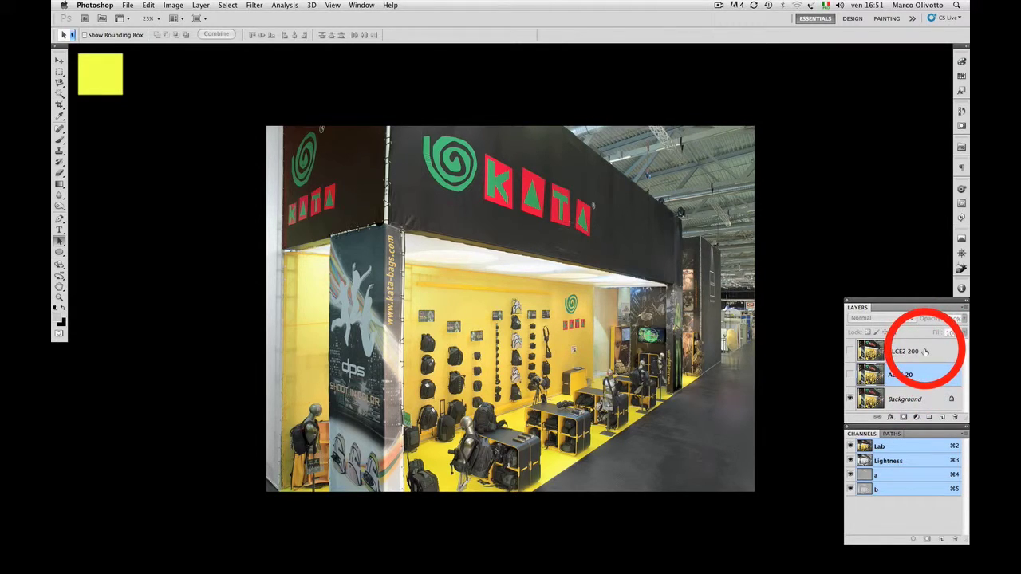
click(849, 351)
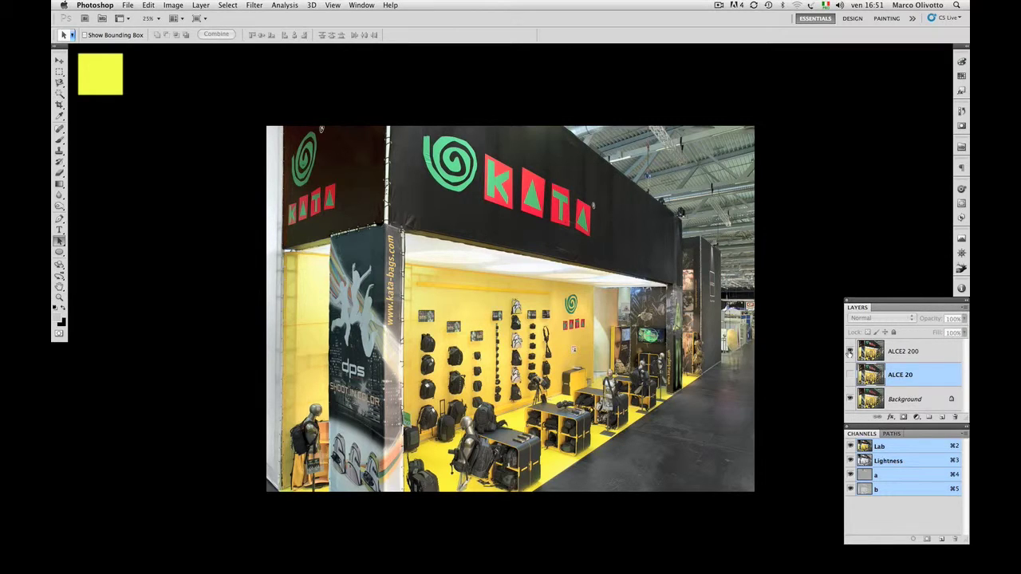
click(850, 351)
click(850, 351)
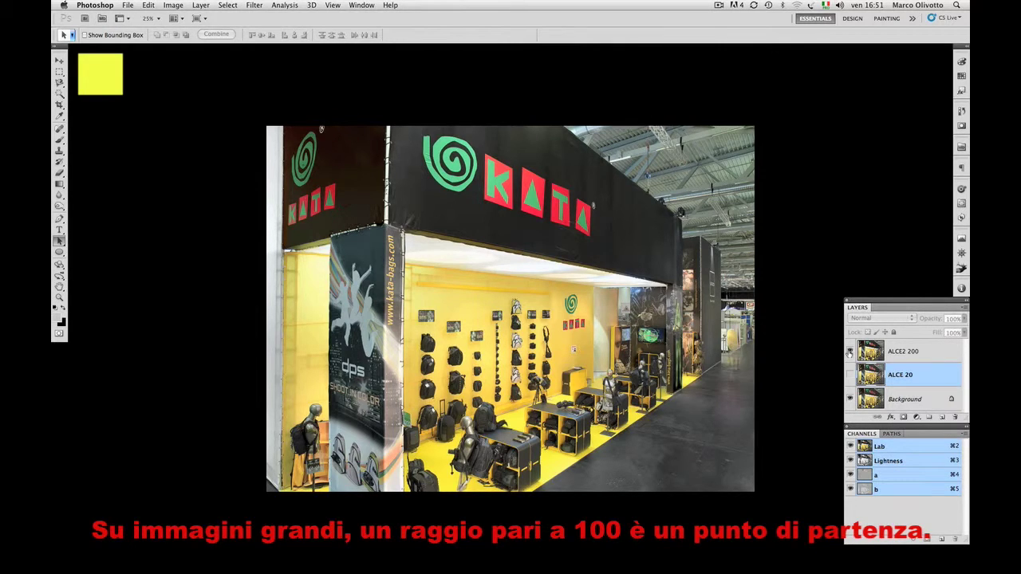
click(850, 352)
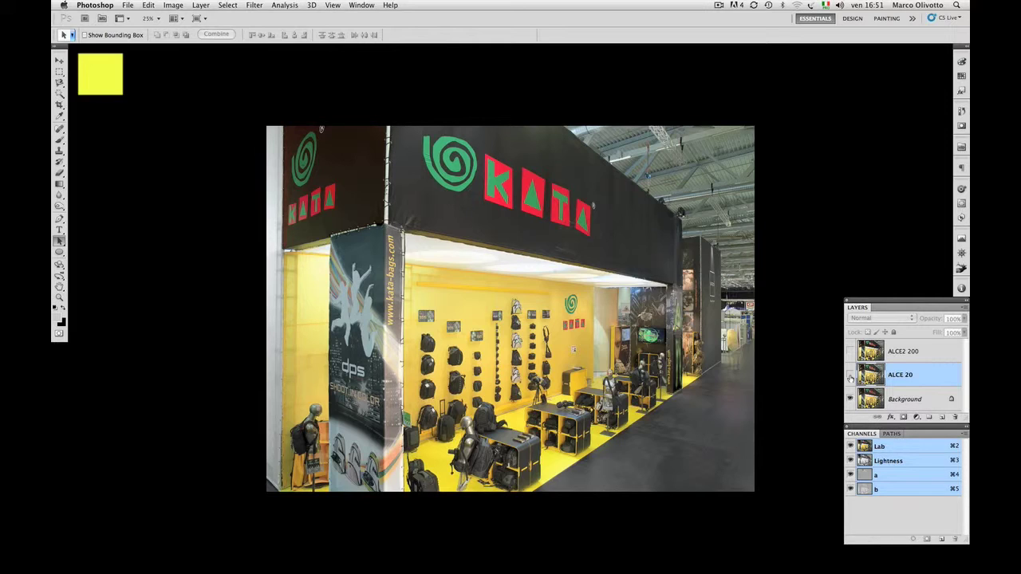
click(850, 375)
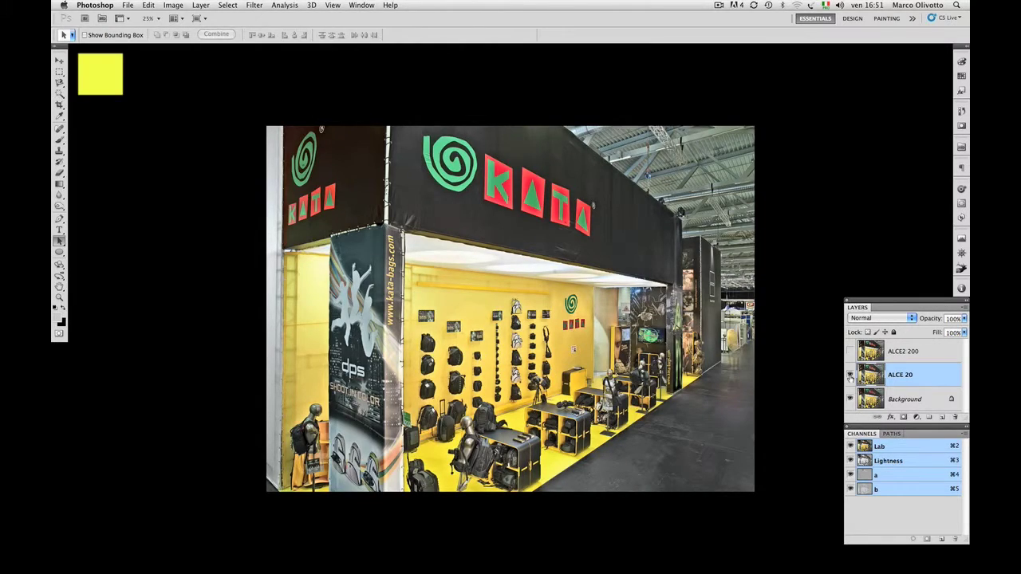
key(ctrl+plus)
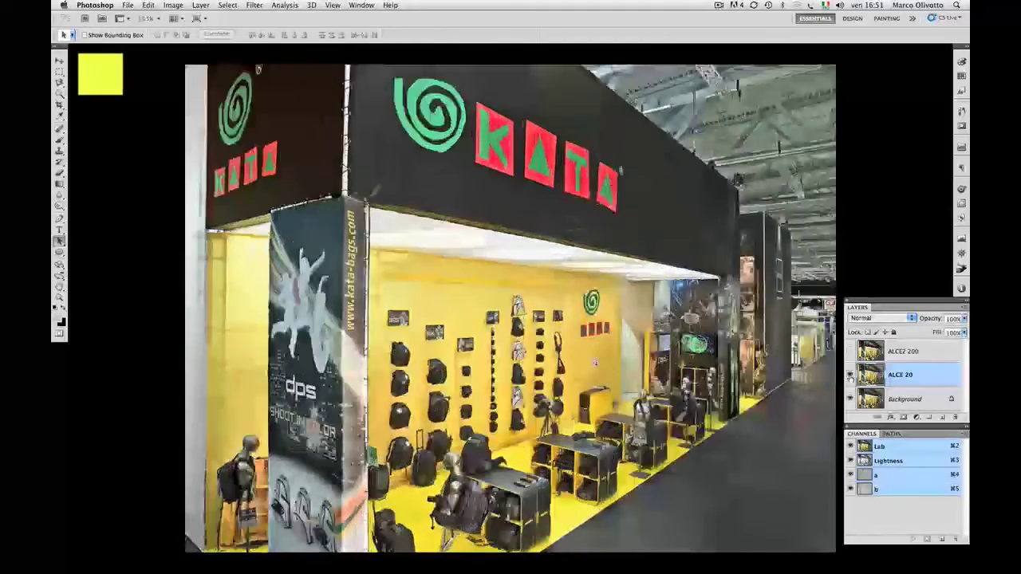
key(ctrl+plus)
key(ctrl+plus)
key(ctrl+plus)
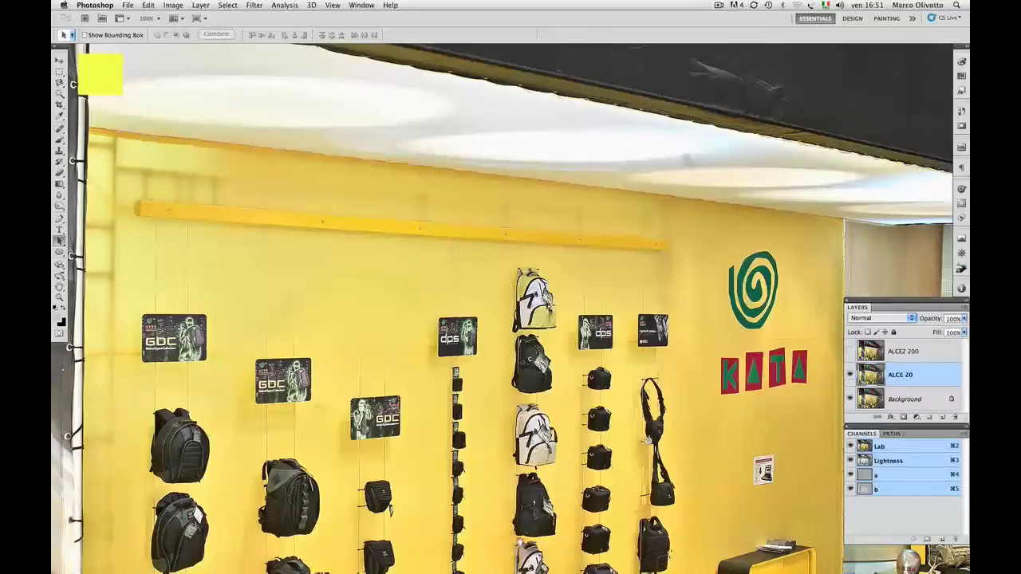
key(ctrl+plus)
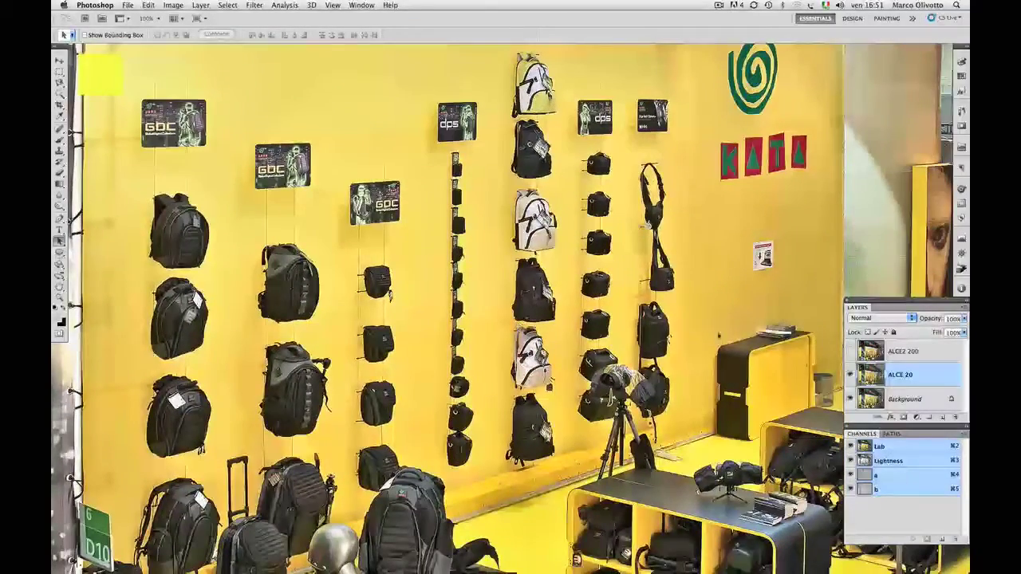
drag(739, 325, 722, 325)
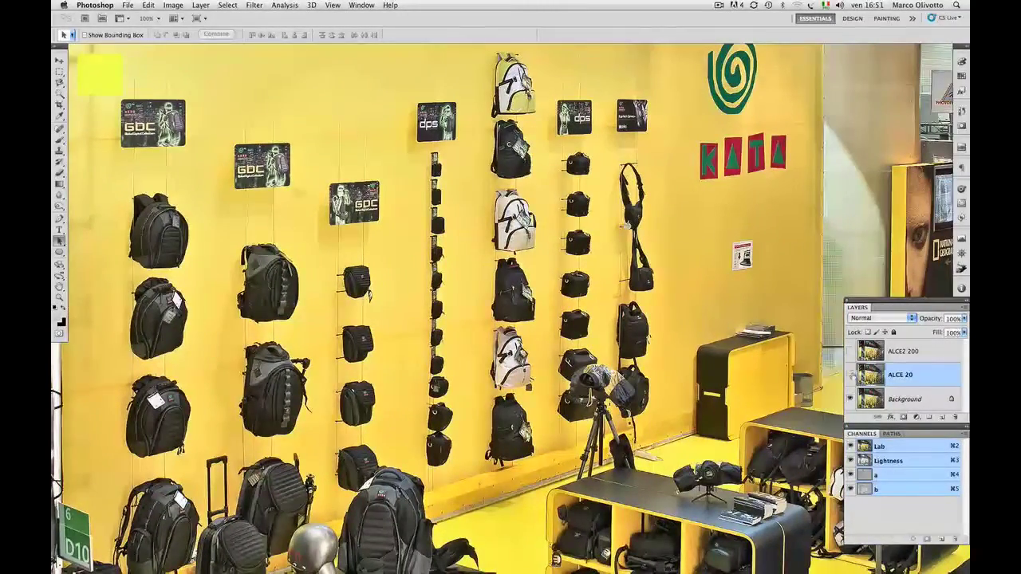
click(850, 375)
click(850, 375)
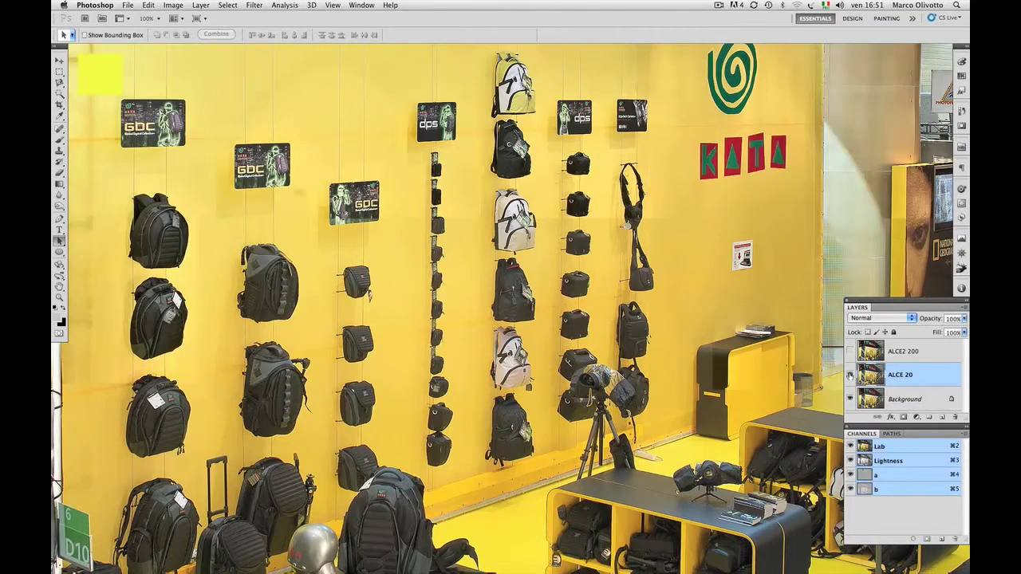
click(851, 352)
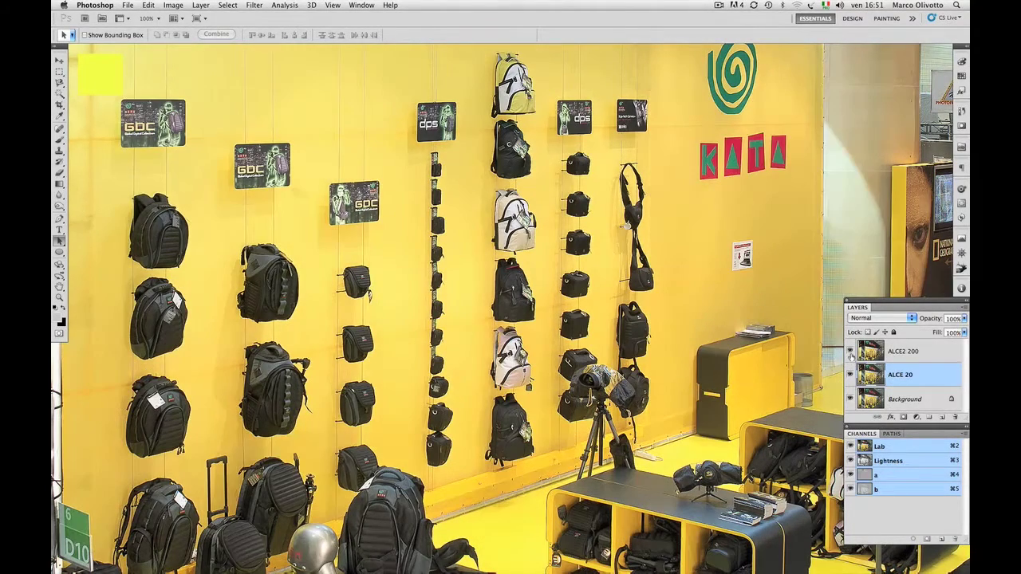
alt+click(851, 399)
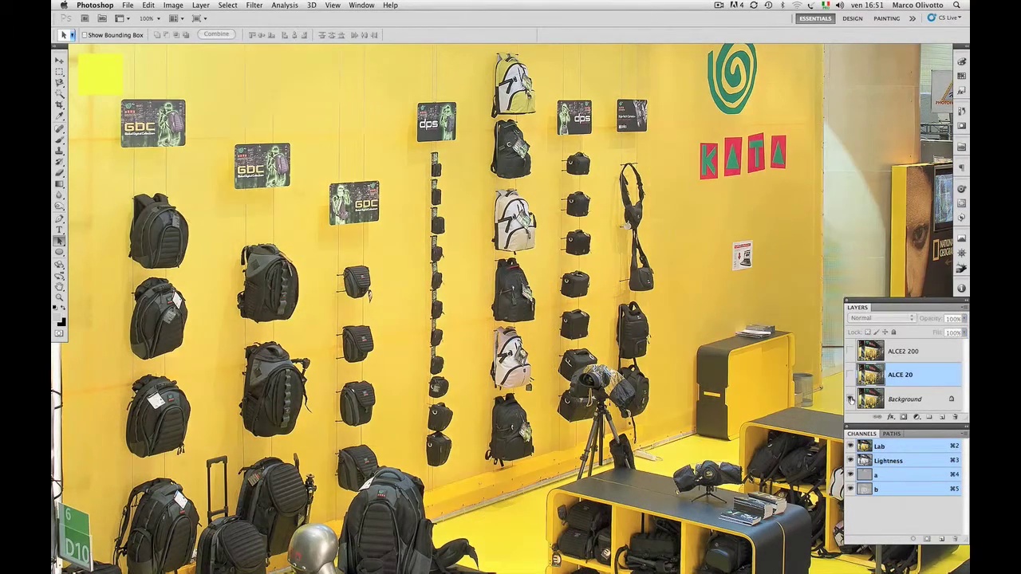
click(851, 375)
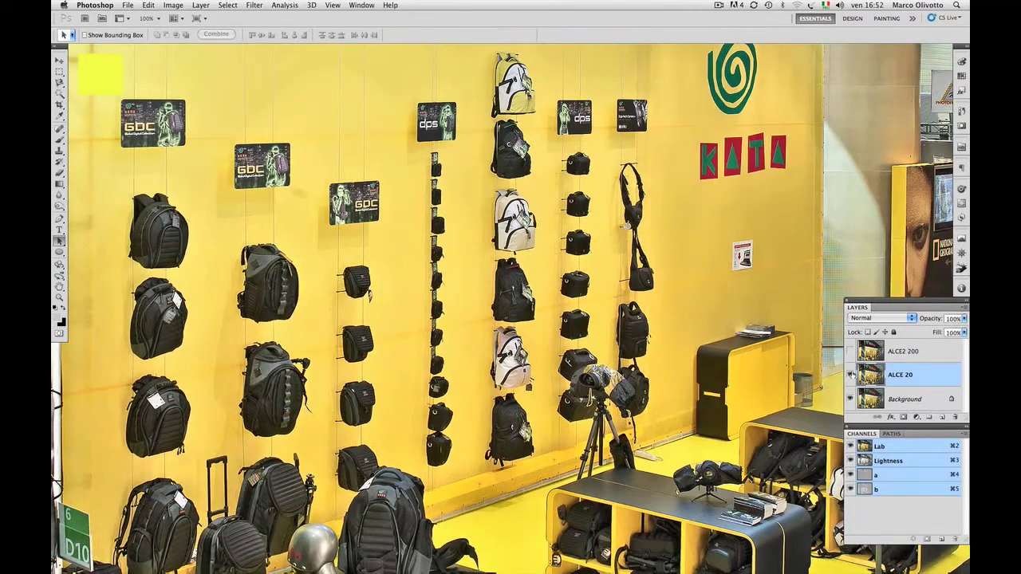
click(851, 352)
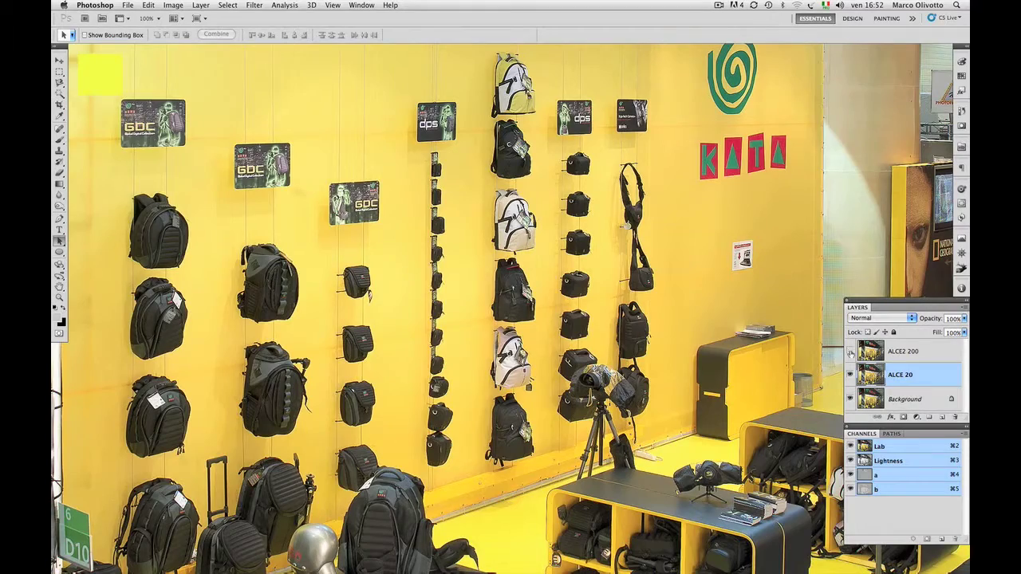
click(851, 352)
key(ctrl+minus)
key(ctrl+minus)
key(ctrl+minus)
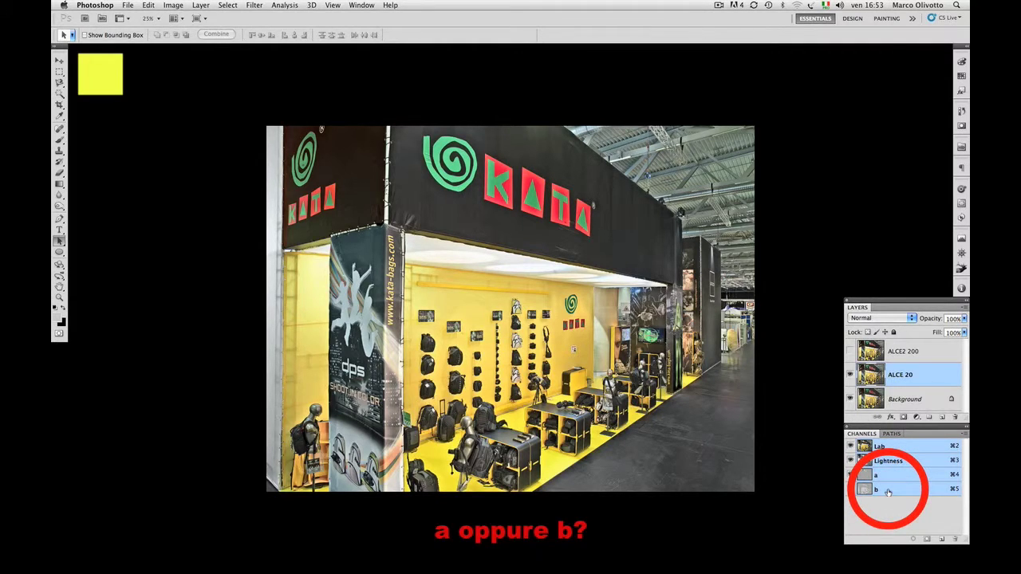
click(888, 492)
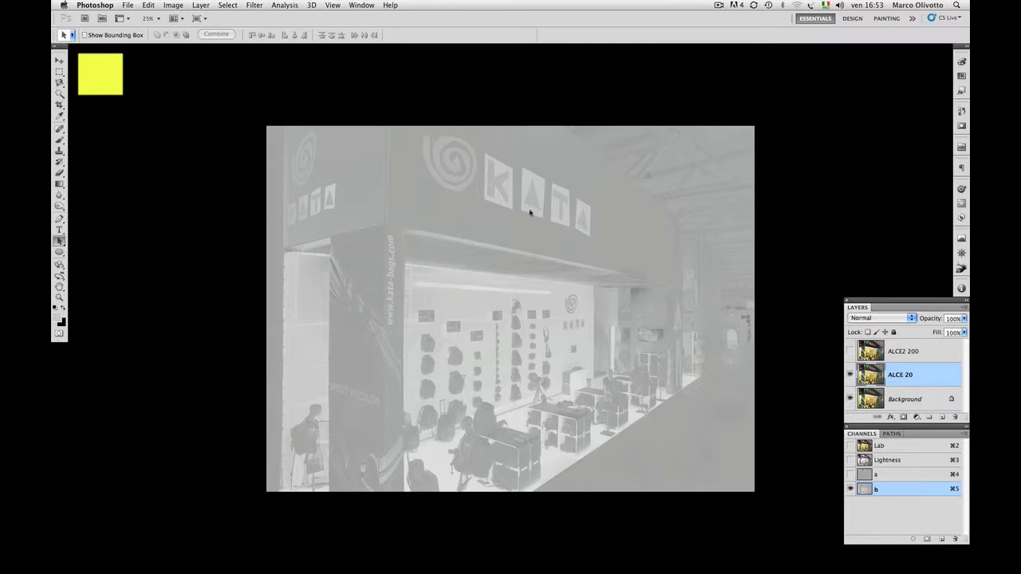
click(907, 448)
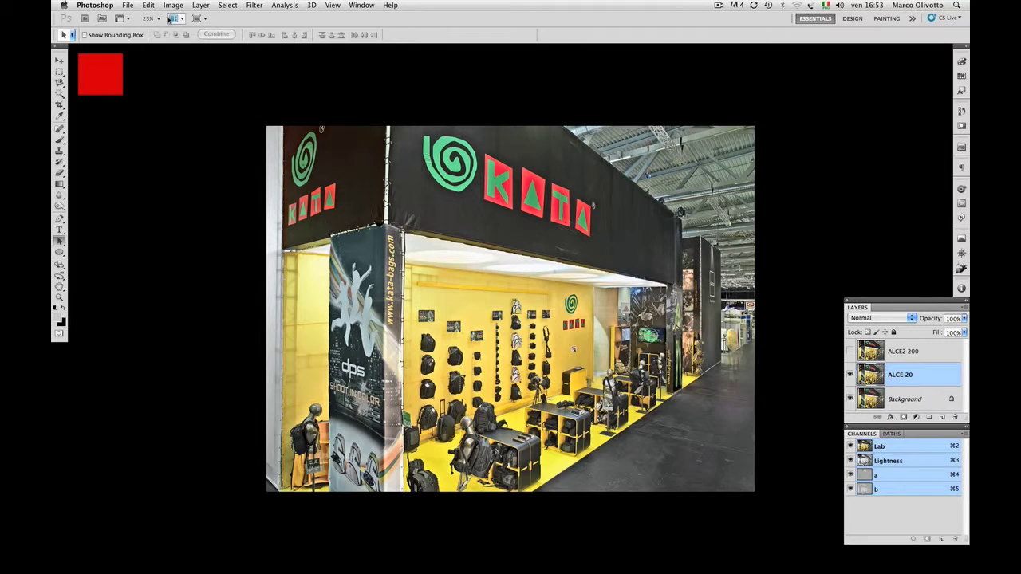
- Invert the ALCE 20 layer to a negative and bring up its Blending Options
click(173, 5)
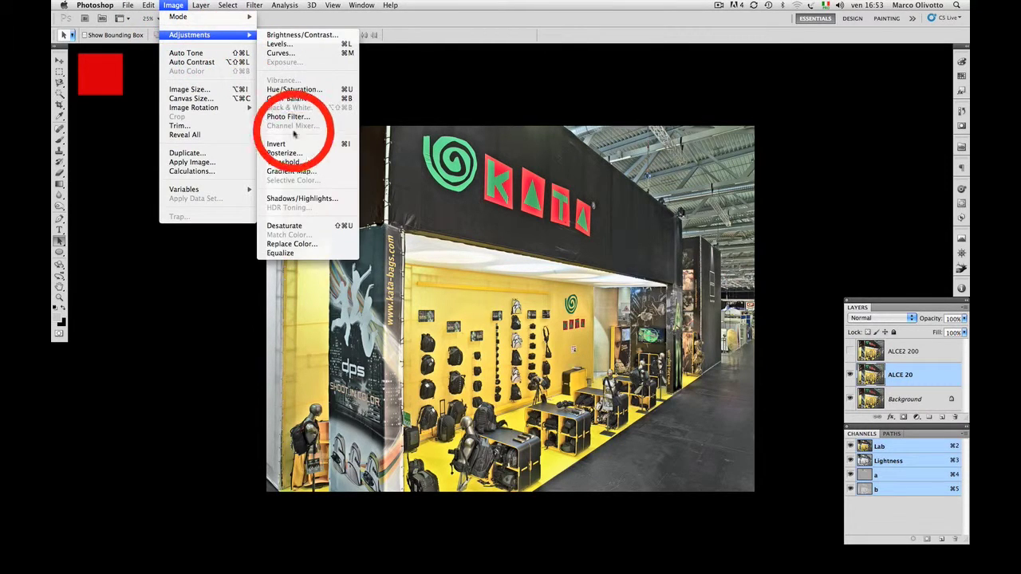
click(279, 144)
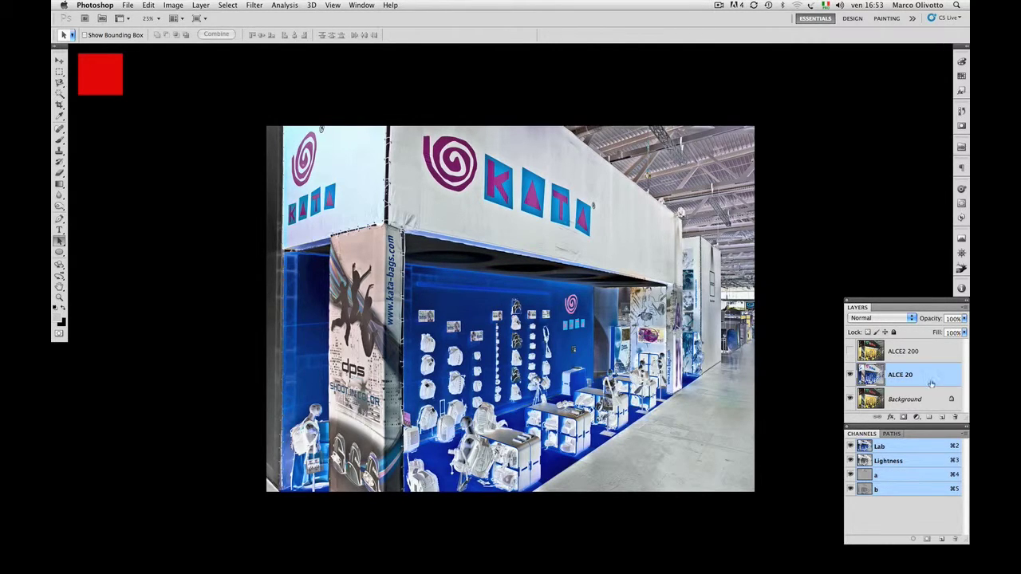
double_click(933, 383)
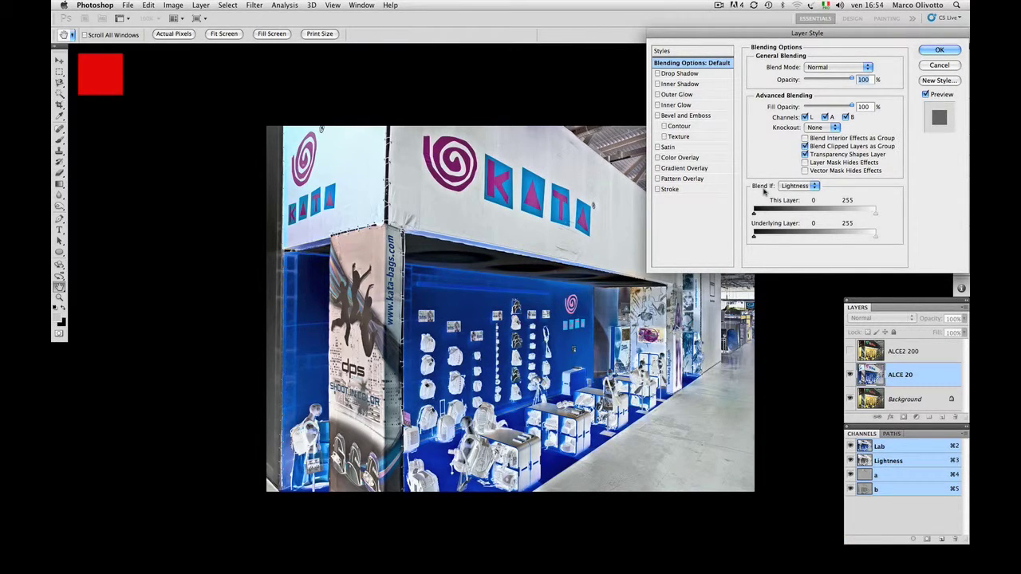
- Set Blend If to the b channel and pull the Underlying Layer white limit to 145
click(795, 189)
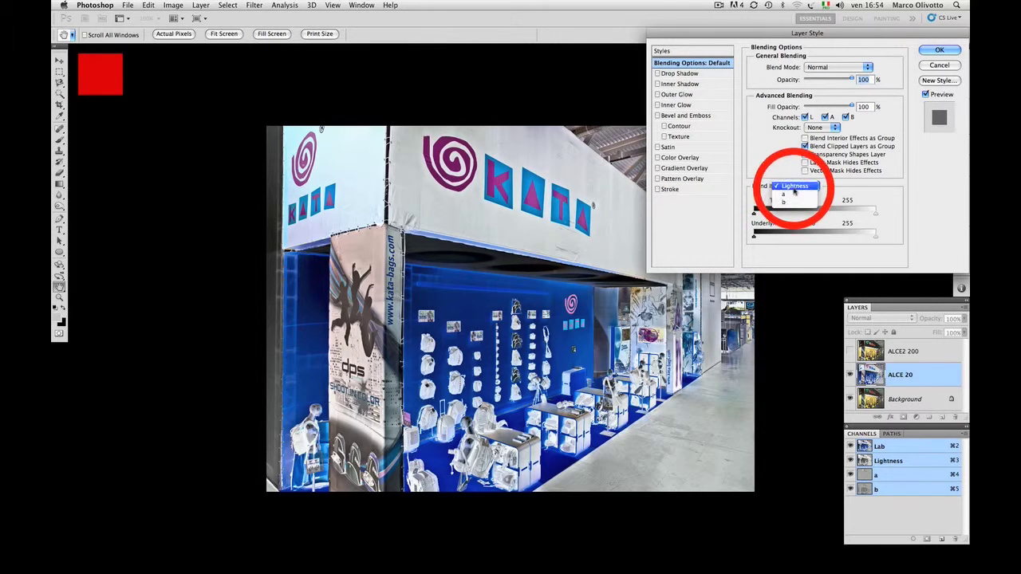
click(795, 204)
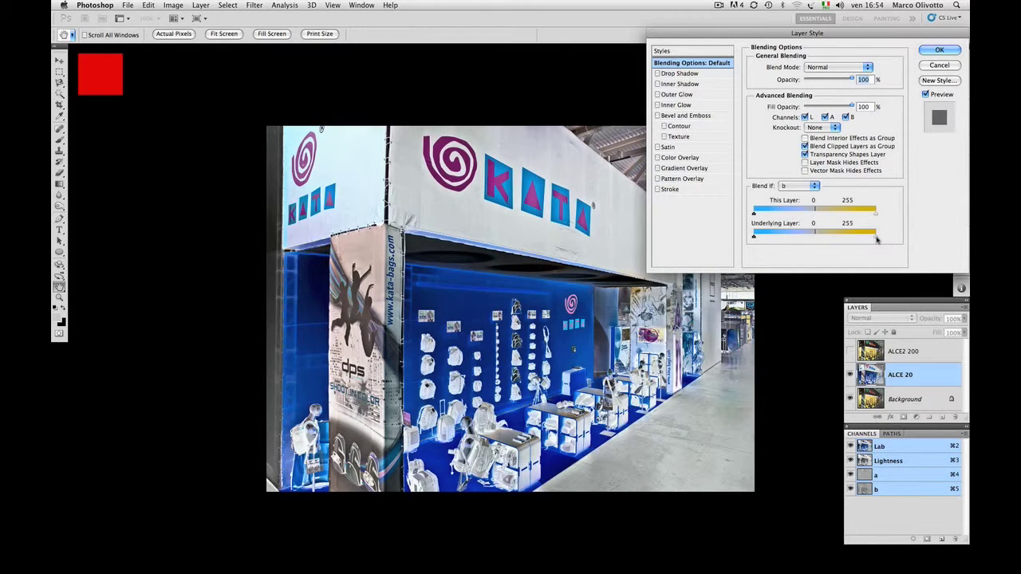
click(876, 238)
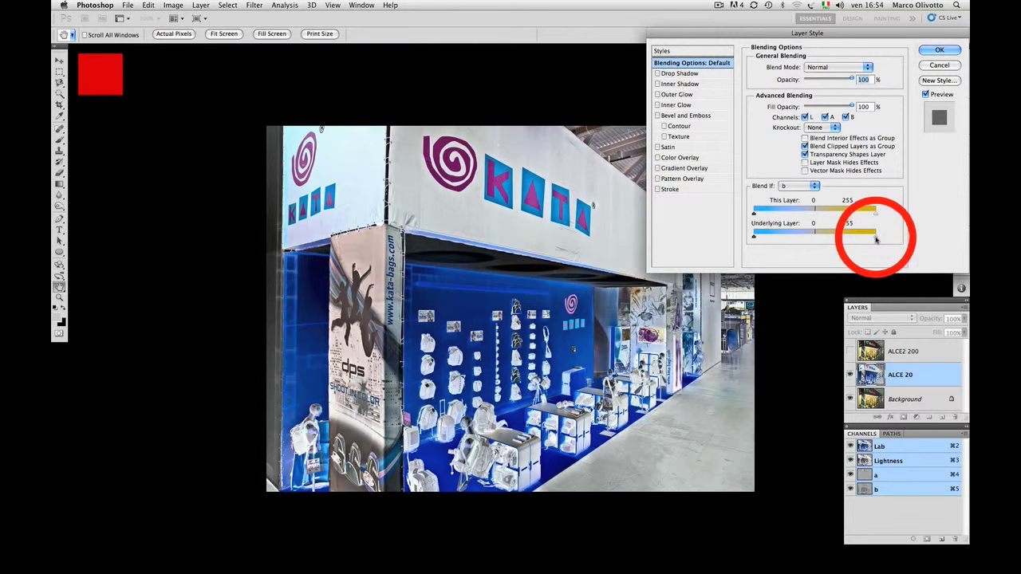
drag(876, 238, 825, 241)
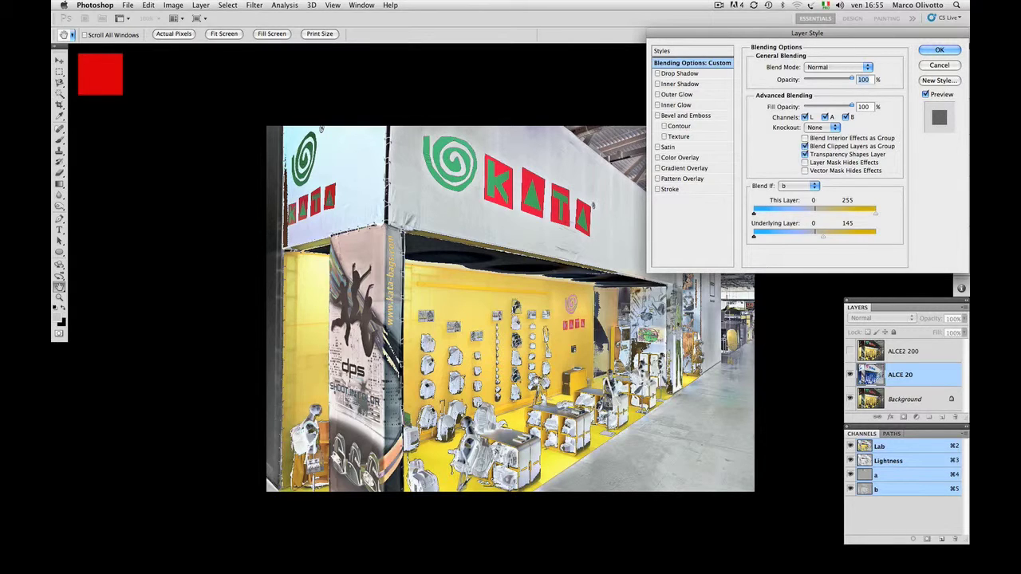
- Alt-split the Underlying white slider to 140/145, check it with Preview, and apply
key(alt)
alt+click(824, 239)
drag(823, 239, 818, 240)
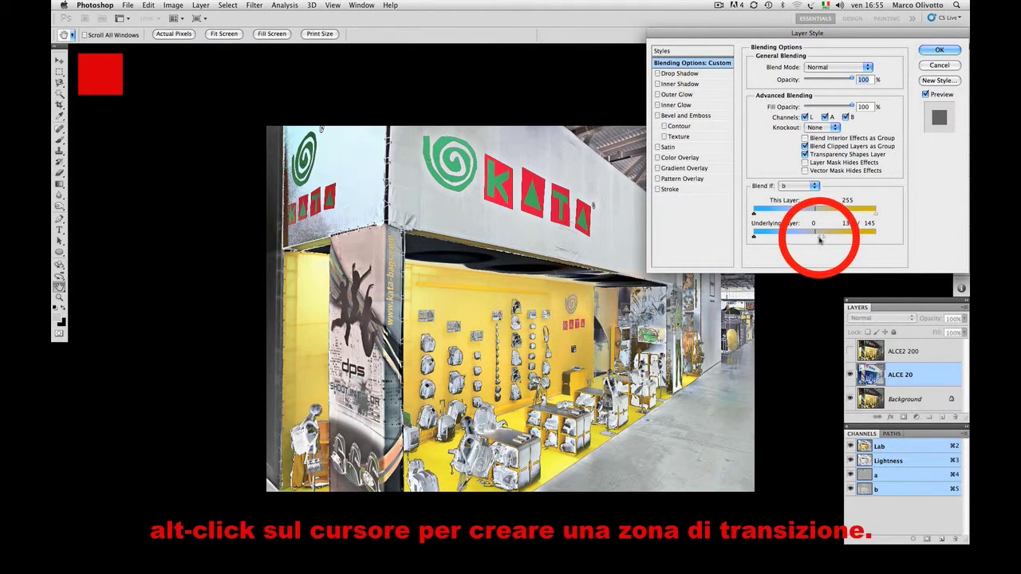
drag(819, 241, 822, 239)
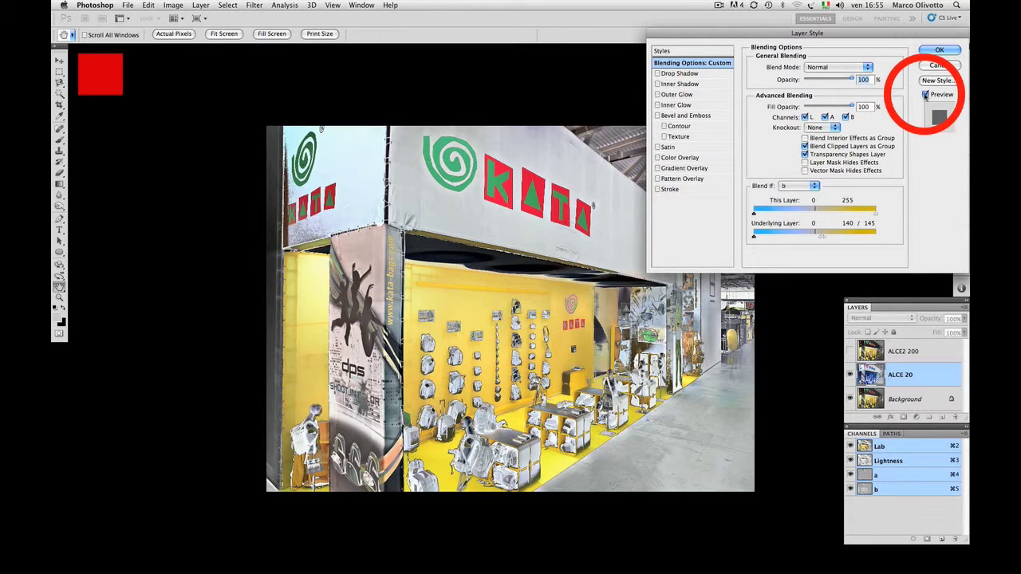
click(926, 95)
click(925, 95)
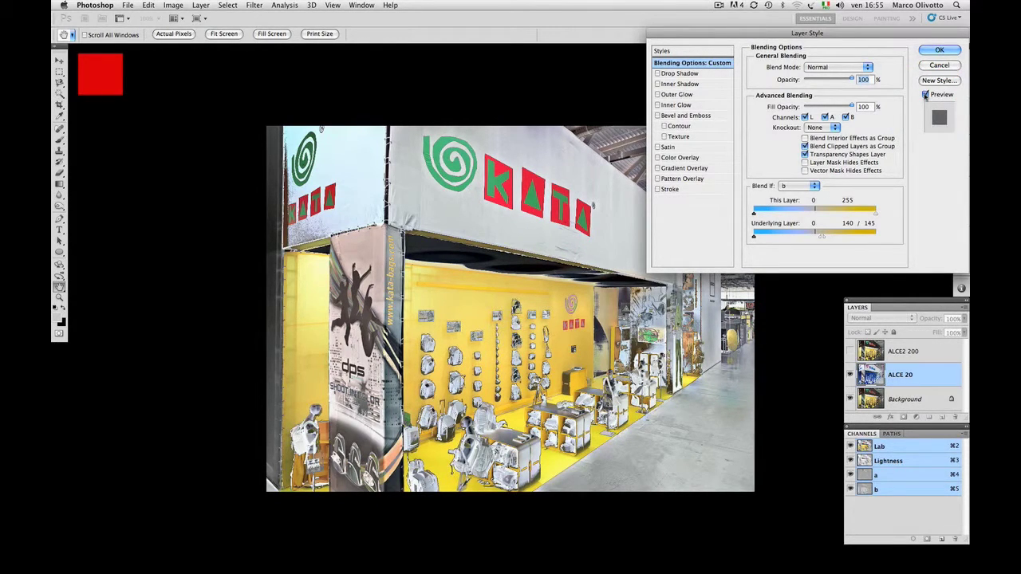
click(940, 51)
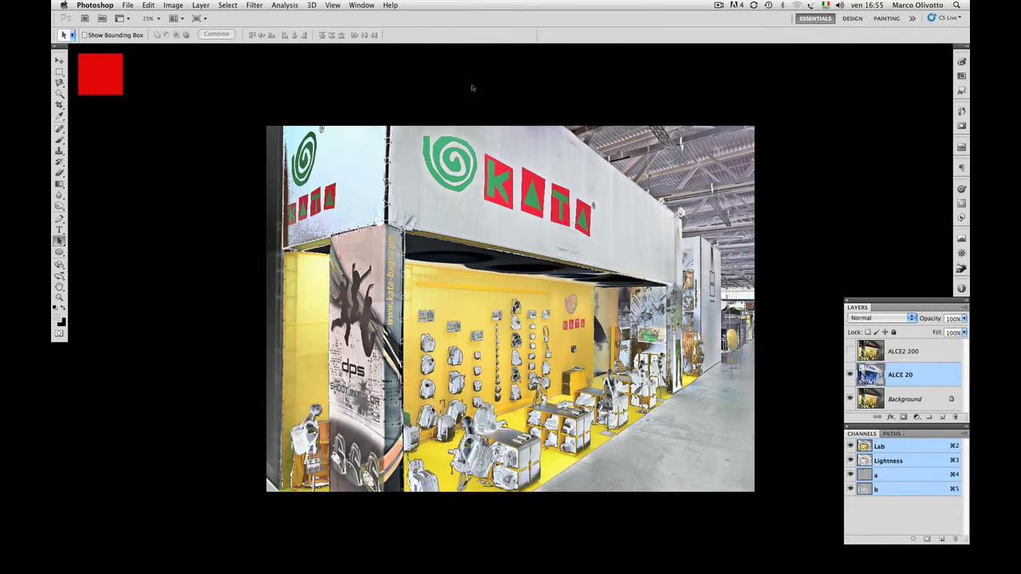
- Invert ALCE 20 back to normal colours and toggle it twice to compare against Background
click(184, 4)
click(275, 146)
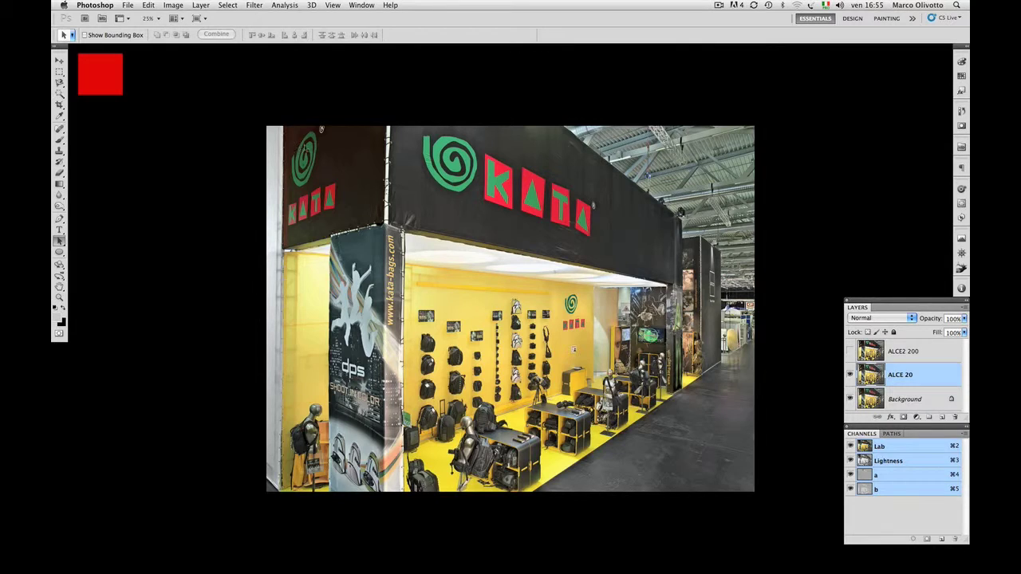
click(850, 375)
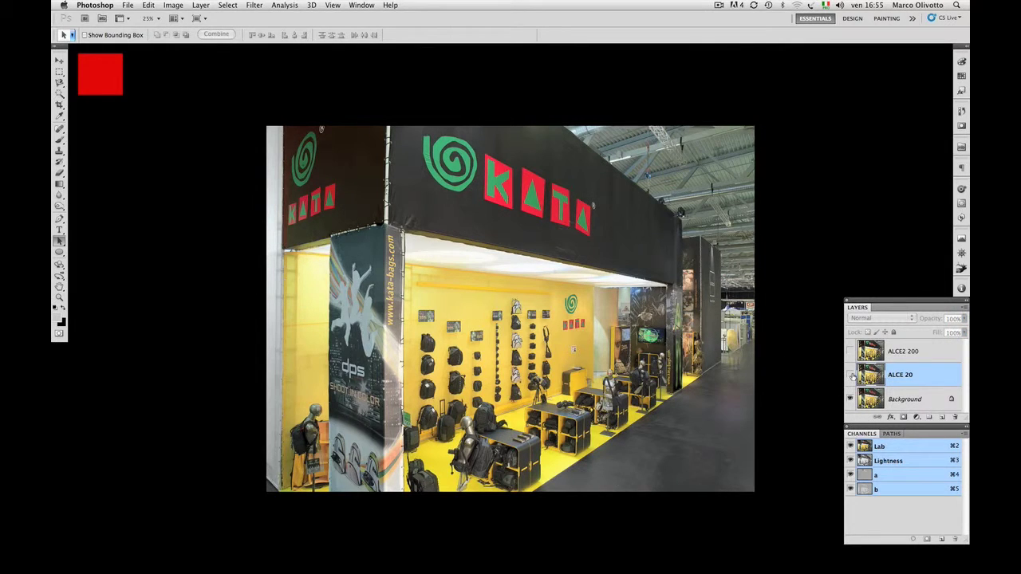
click(850, 375)
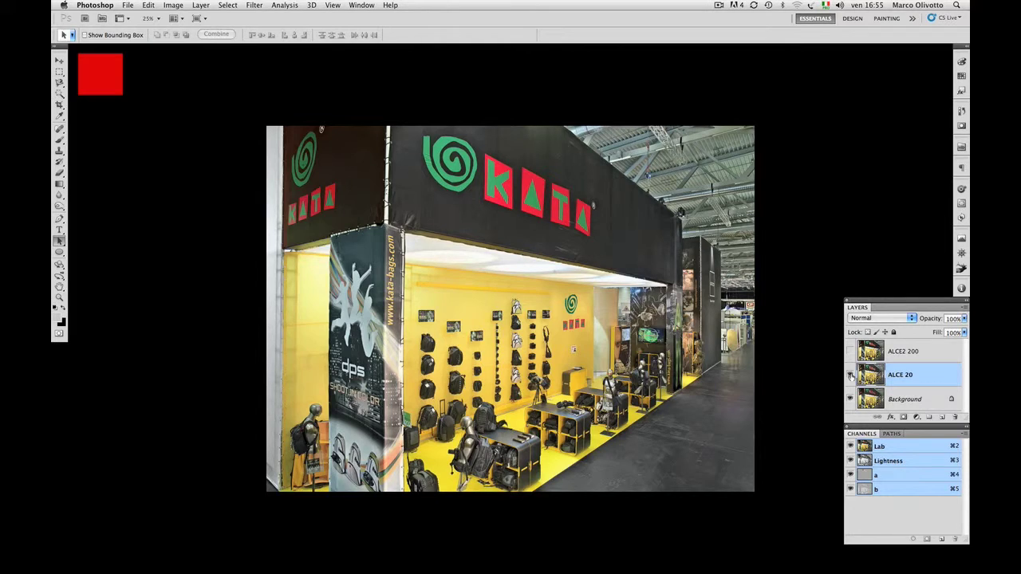
click(850, 375)
click(851, 375)
double_click(932, 378)
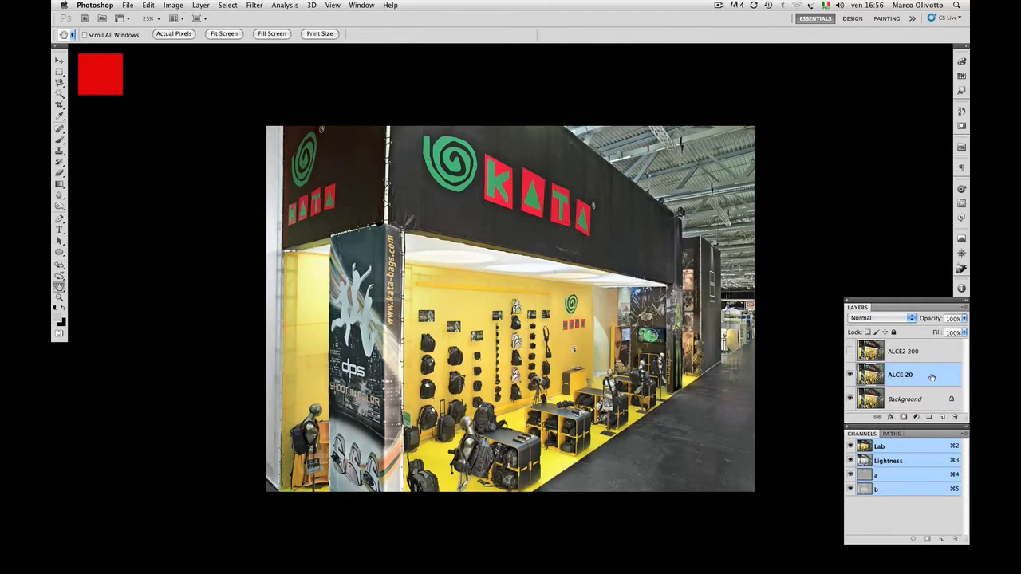
- Reset the ALCE 20 underlying Blend If limit to 255 and invert the layer again
drag(820, 237, 892, 238)
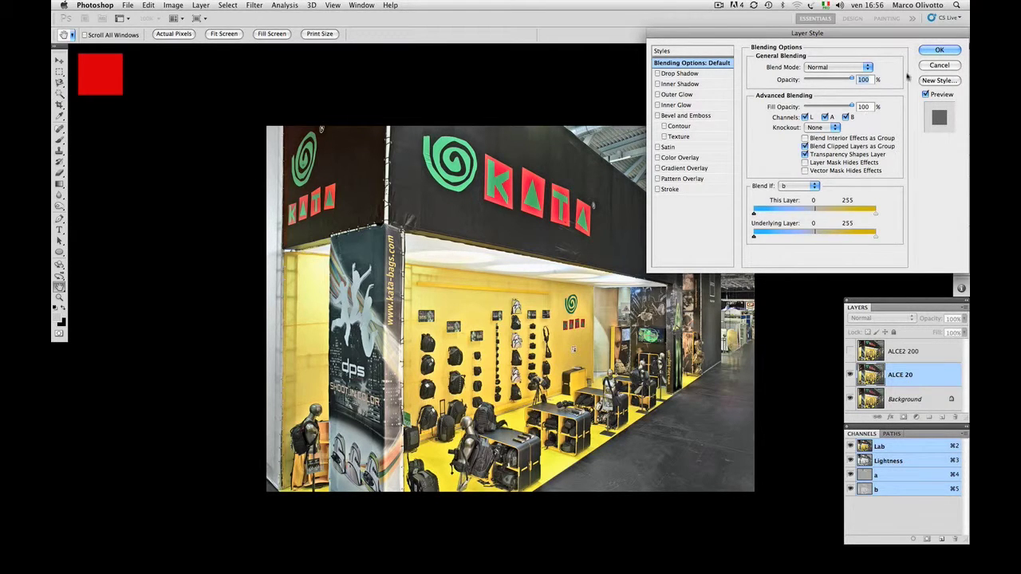
click(938, 49)
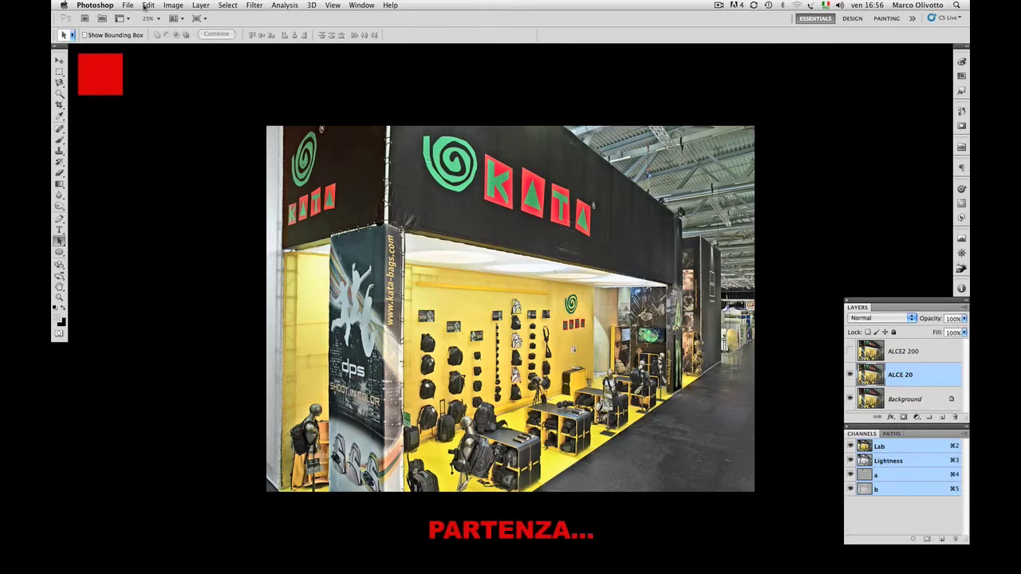
click(174, 5)
mouse_move(189, 35)
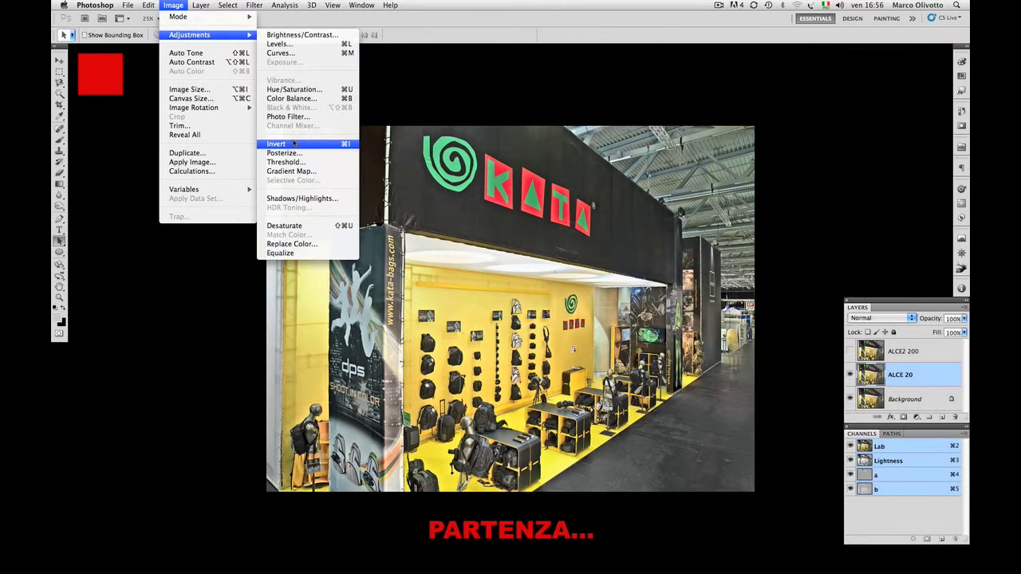
click(294, 146)
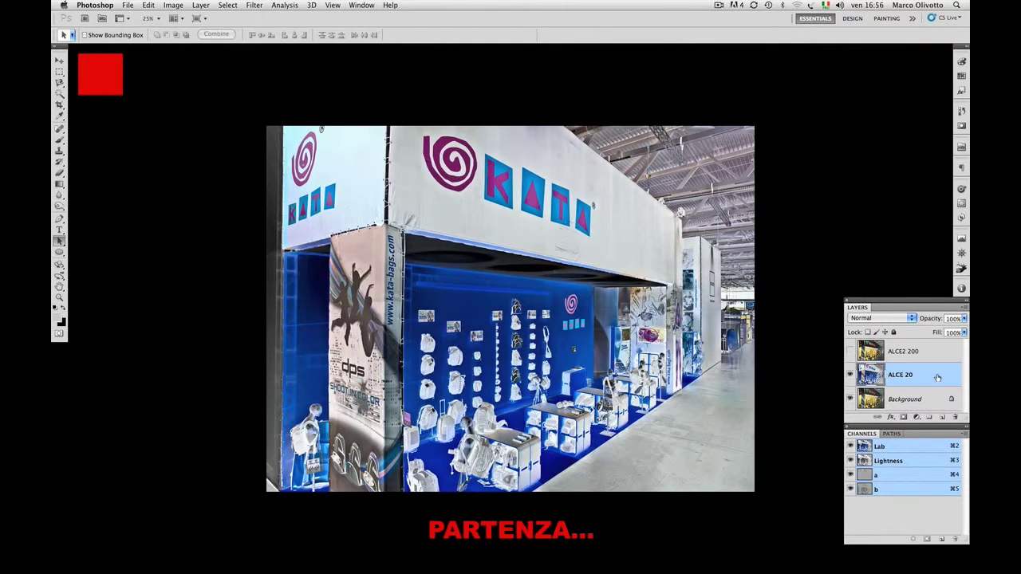
- Reapply Blend If on b with a 140/145 underlying split, then pick another Image > Adjustments command
double_click(944, 383)
click(804, 190)
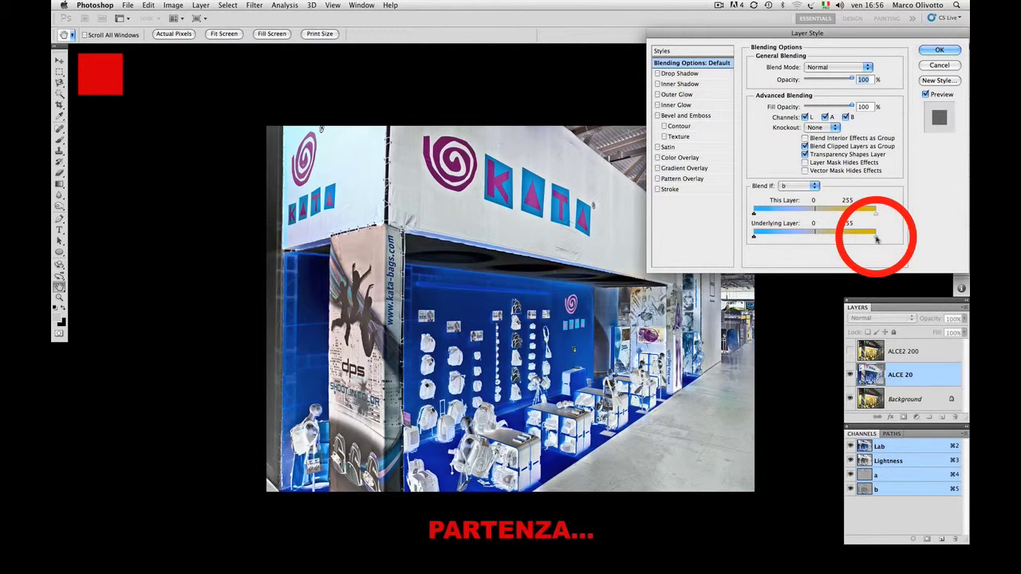
drag(876, 240, 824, 239)
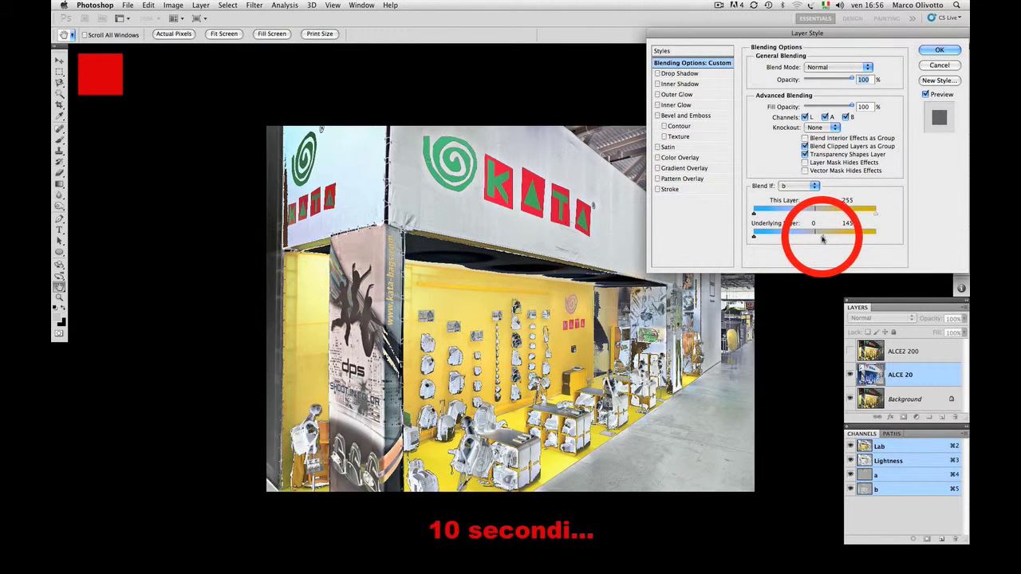
drag(824, 240, 820, 238)
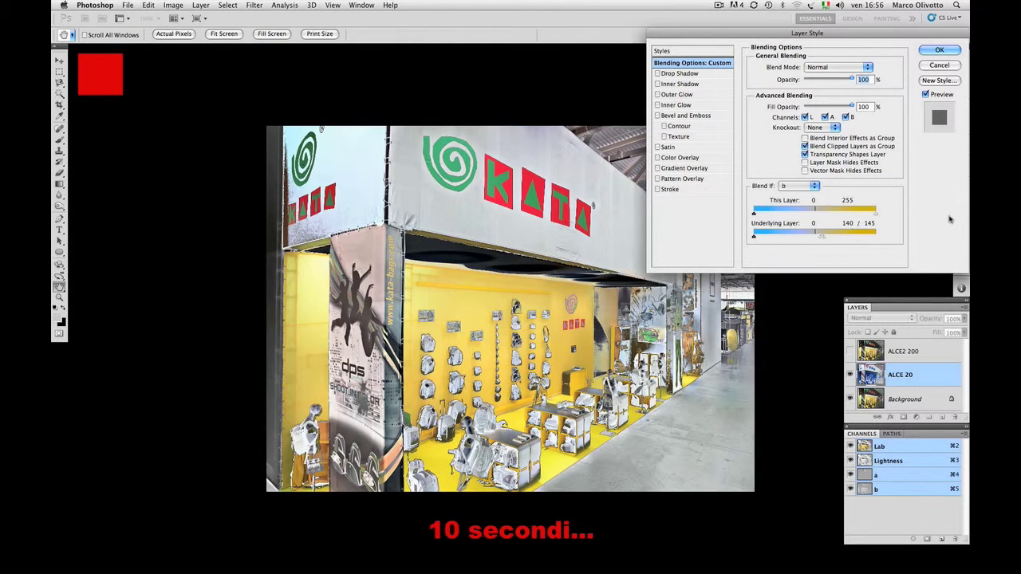
click(940, 50)
click(177, 5)
mouse_move(189, 35)
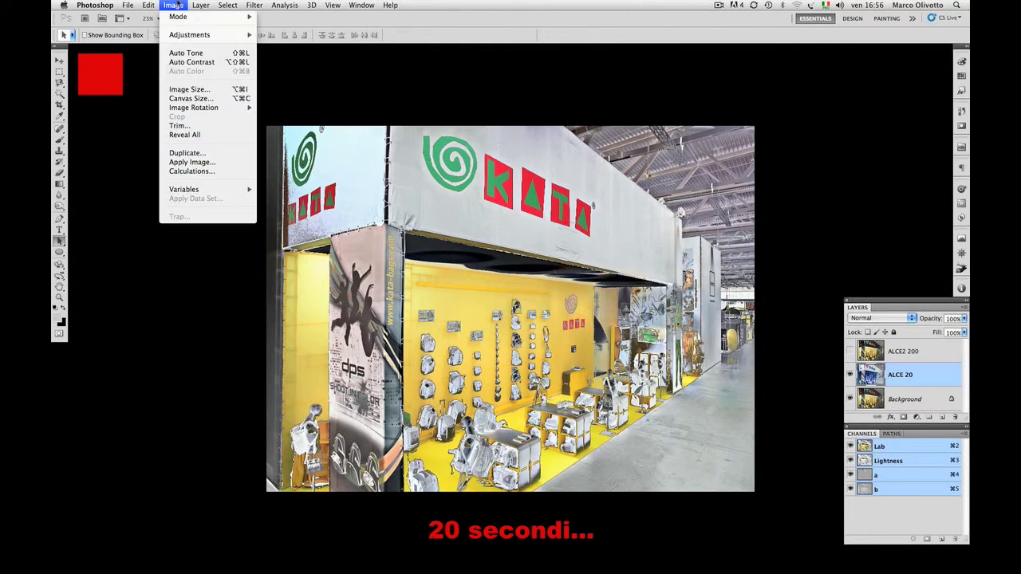
click(333, 148)
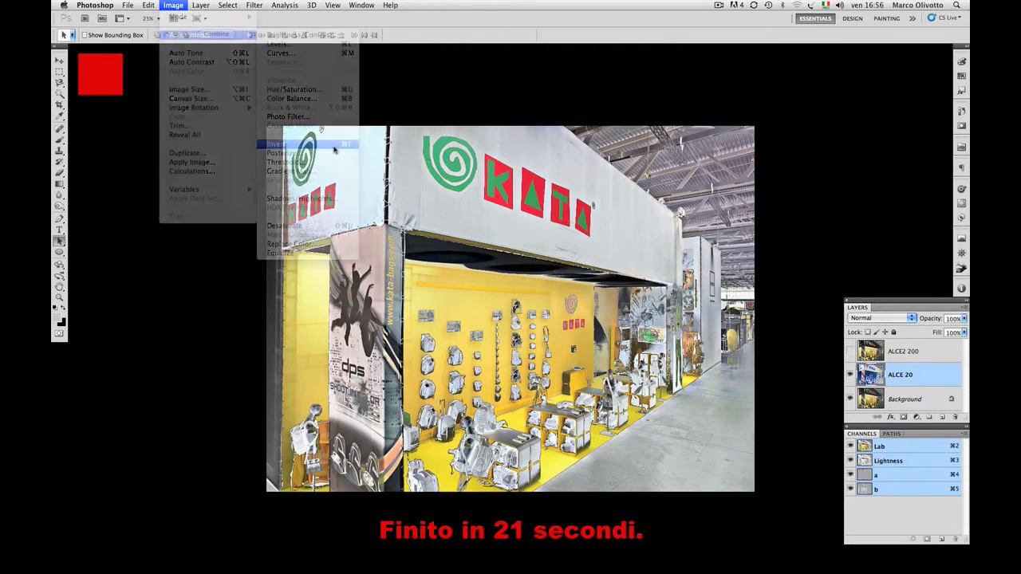